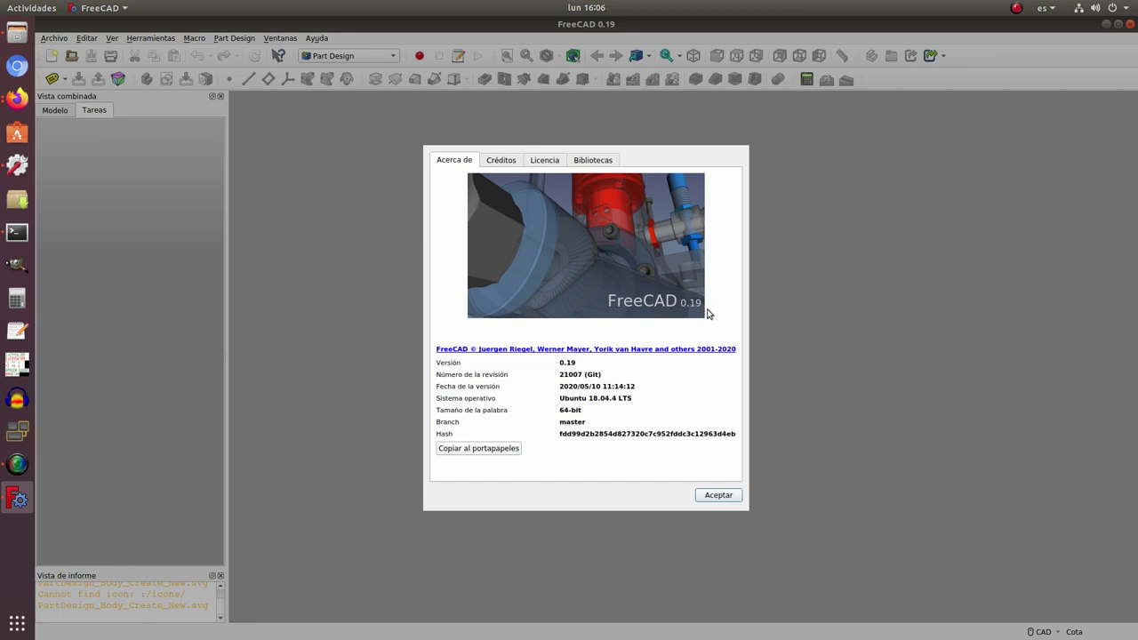
Dismiss the About FreeCAD 0.19 dialog to reveal the empty Part Design workspace.
click(725, 495)
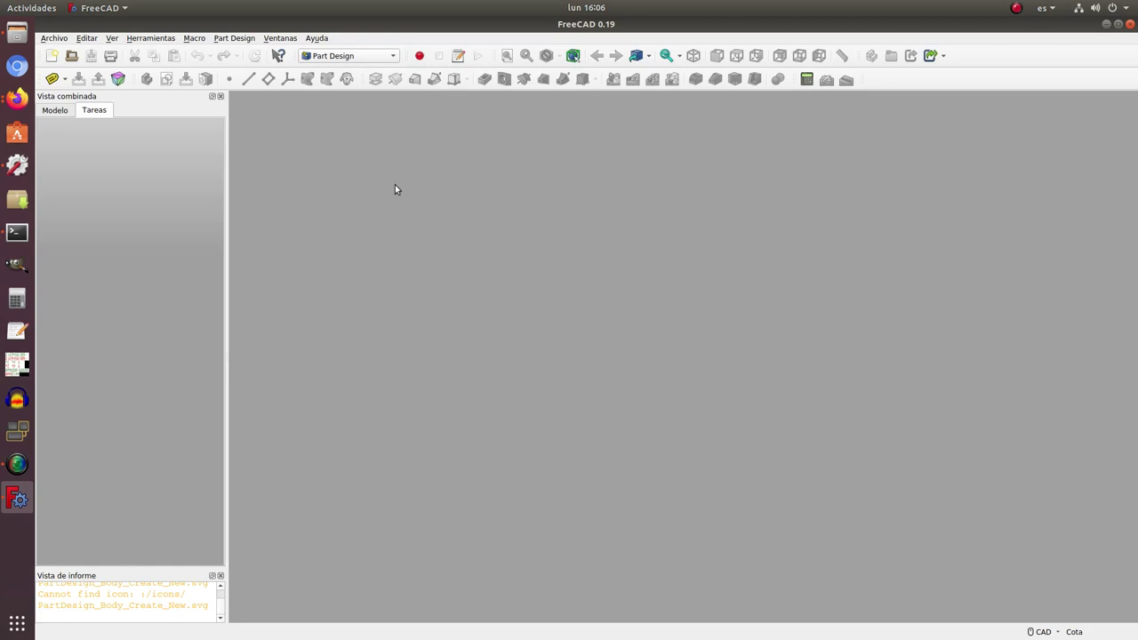
click(152, 37)
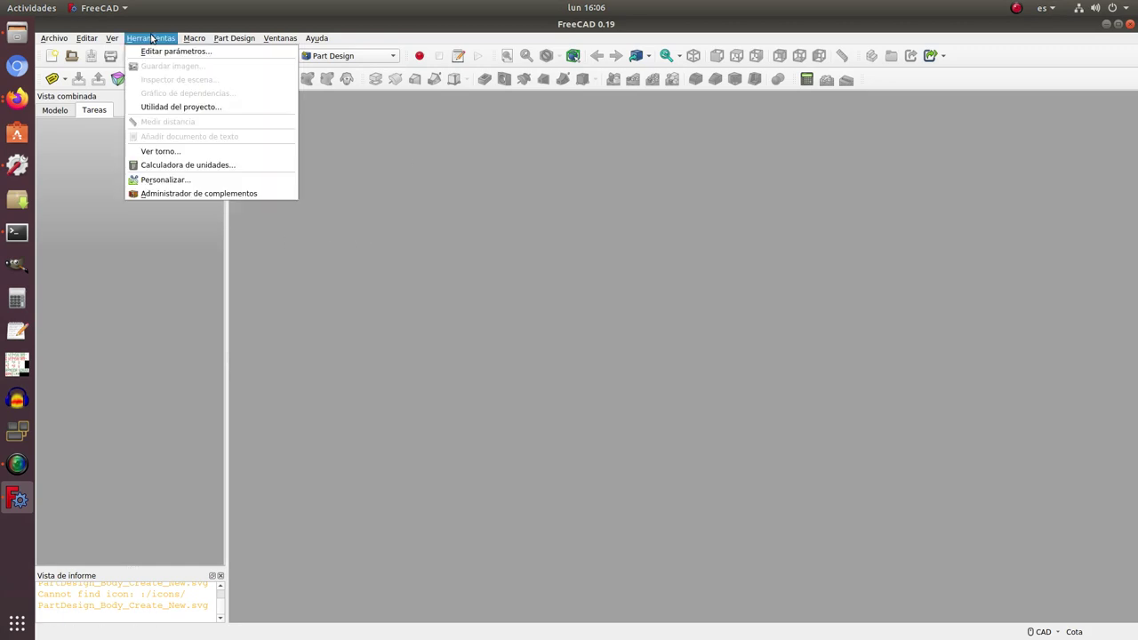
Launch the Addon Manager from Herramientas and scroll through its workbench list.
click(218, 194)
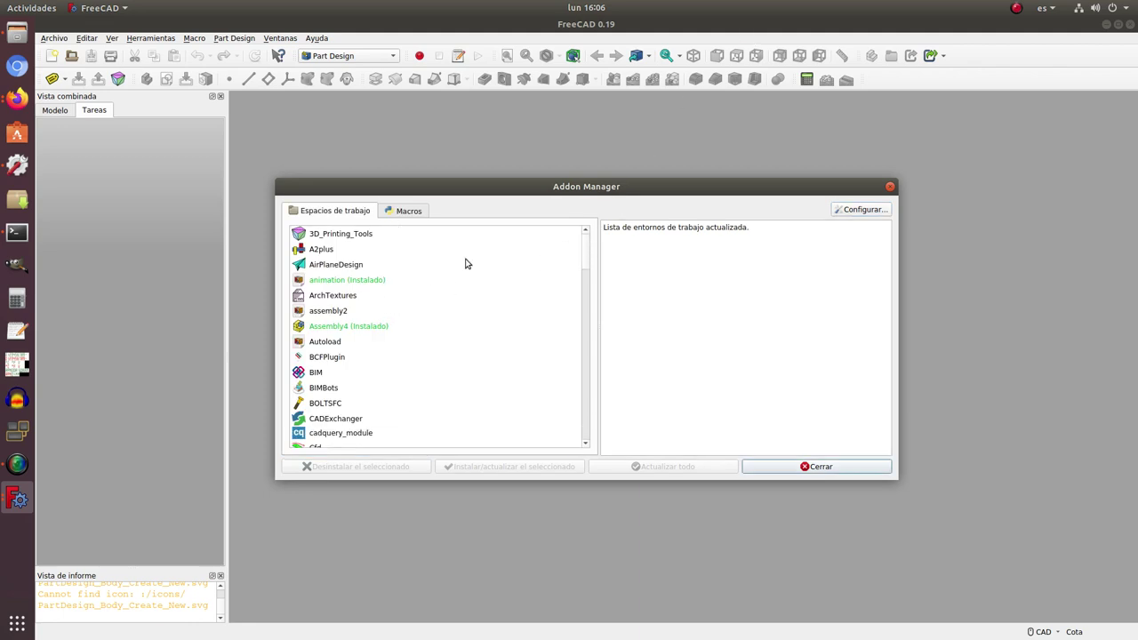
mouse_move(584, 253)
mouse_down()
mouse_move(601, 443)
mouse_move(604, 235)
mouse_up()
mouse_move(587, 261)
mouse_down()
mouse_move(580, 317)
mouse_move(585, 244)
mouse_up()
Browse the Macros list, then return to the Espacios de trabajo list.
click(410, 214)
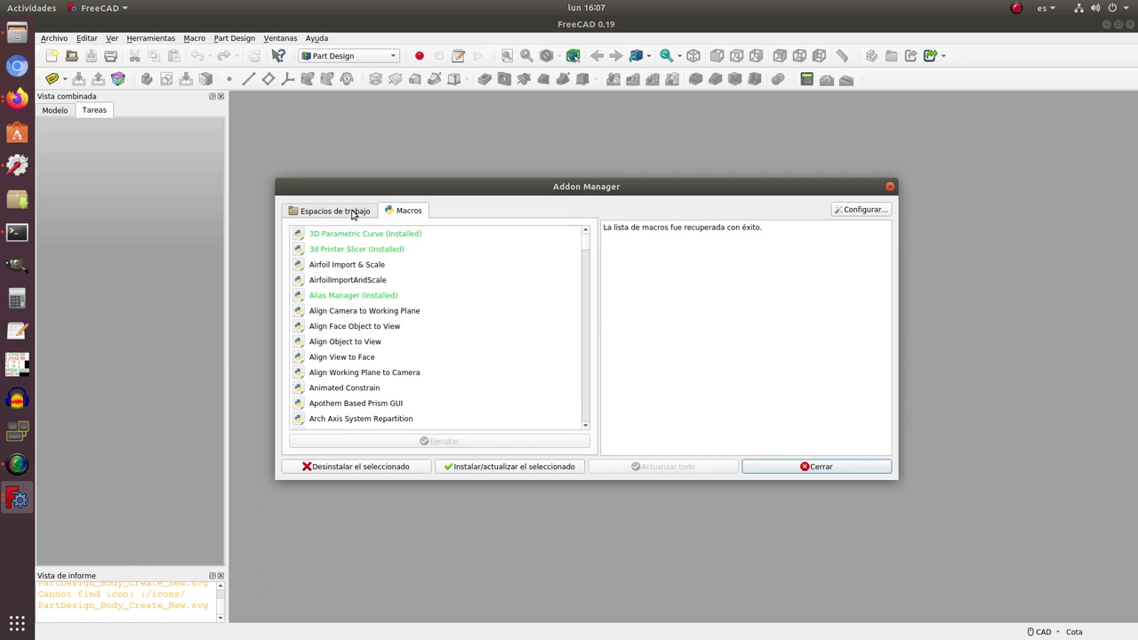
click(354, 214)
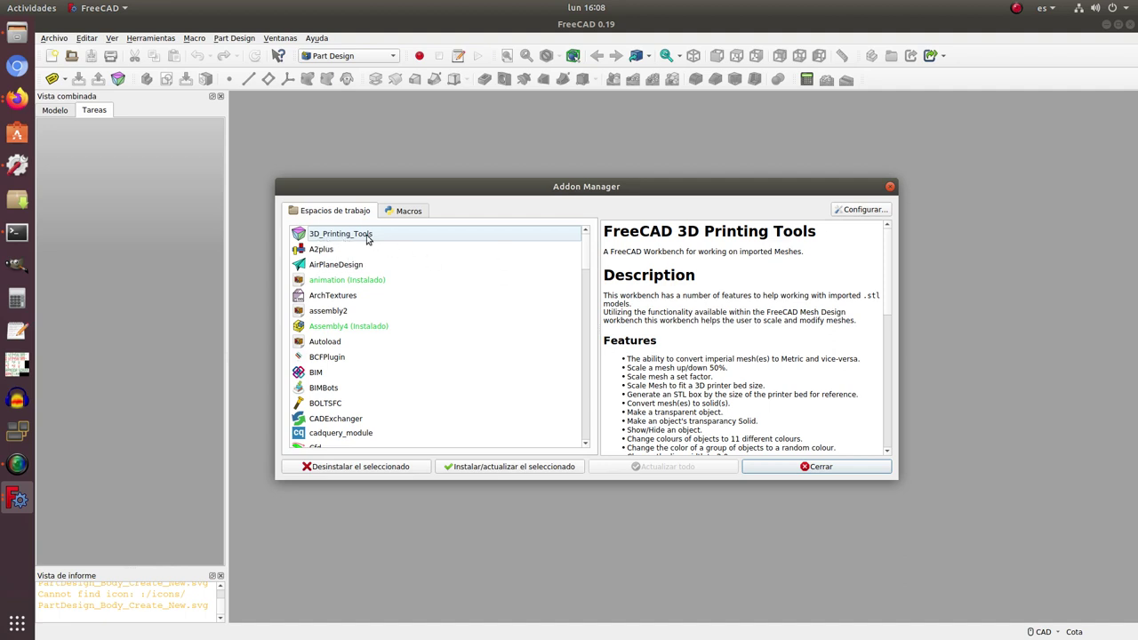
Select 3D_Printing_Tools, read its description, and install it.
click(367, 236)
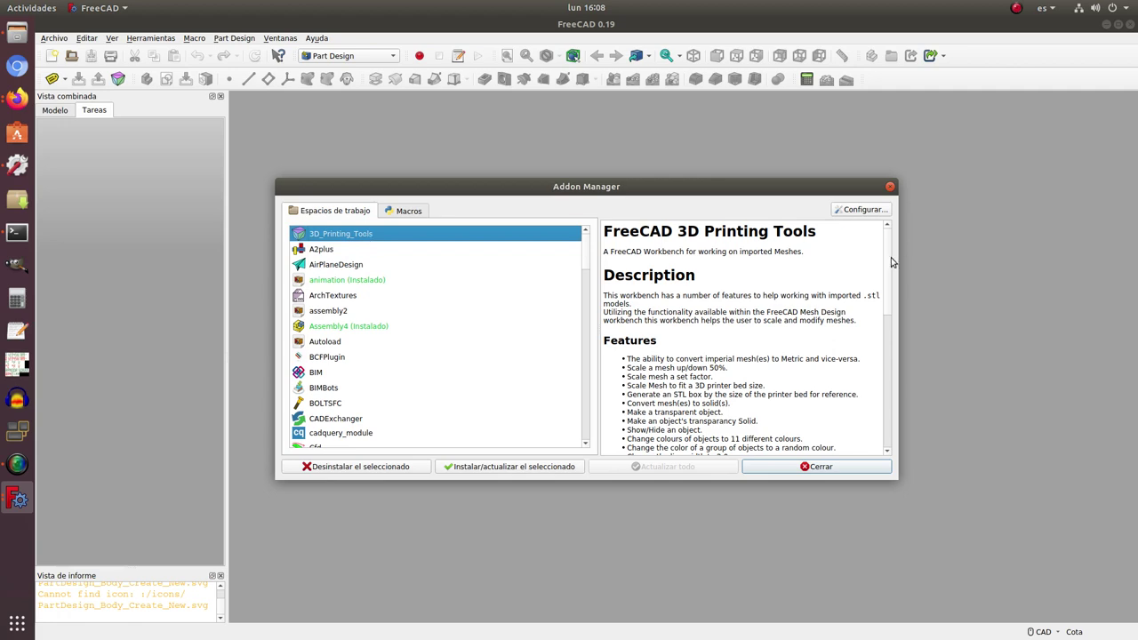
scroll(889, 265, down, 5)
scroll(889, 265, down, 5)
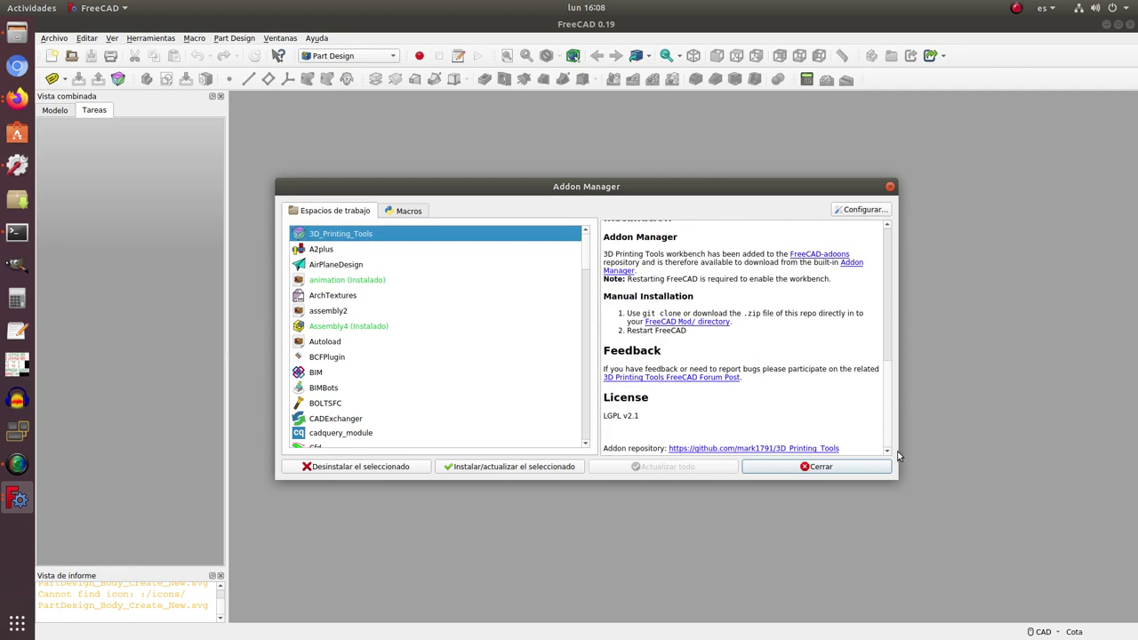
drag(898, 455, 908, 237)
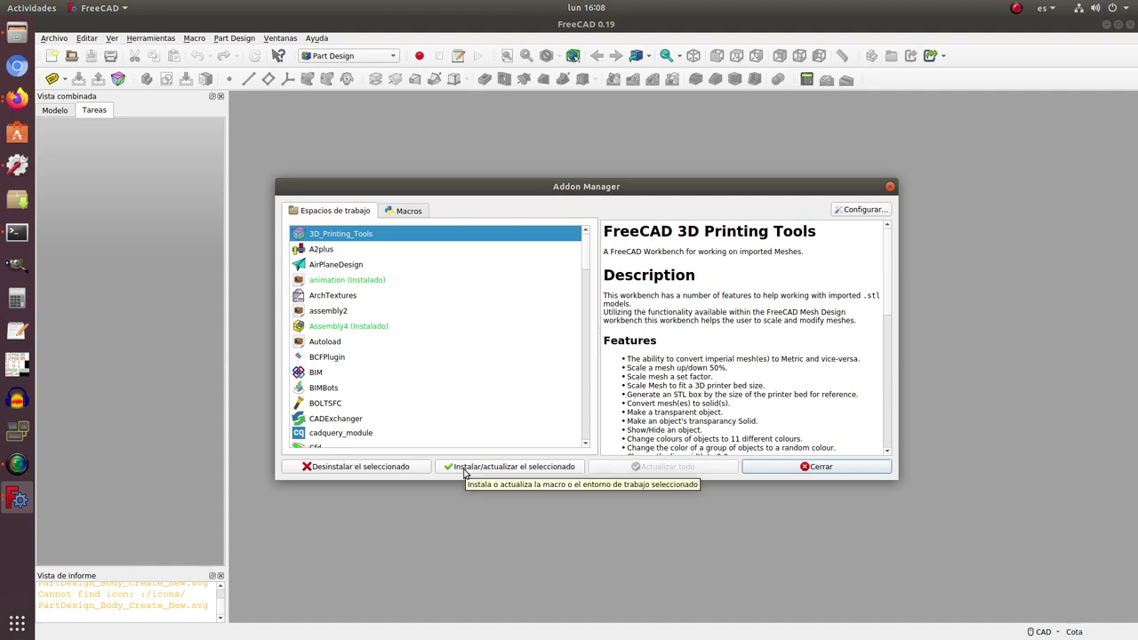
click(522, 469)
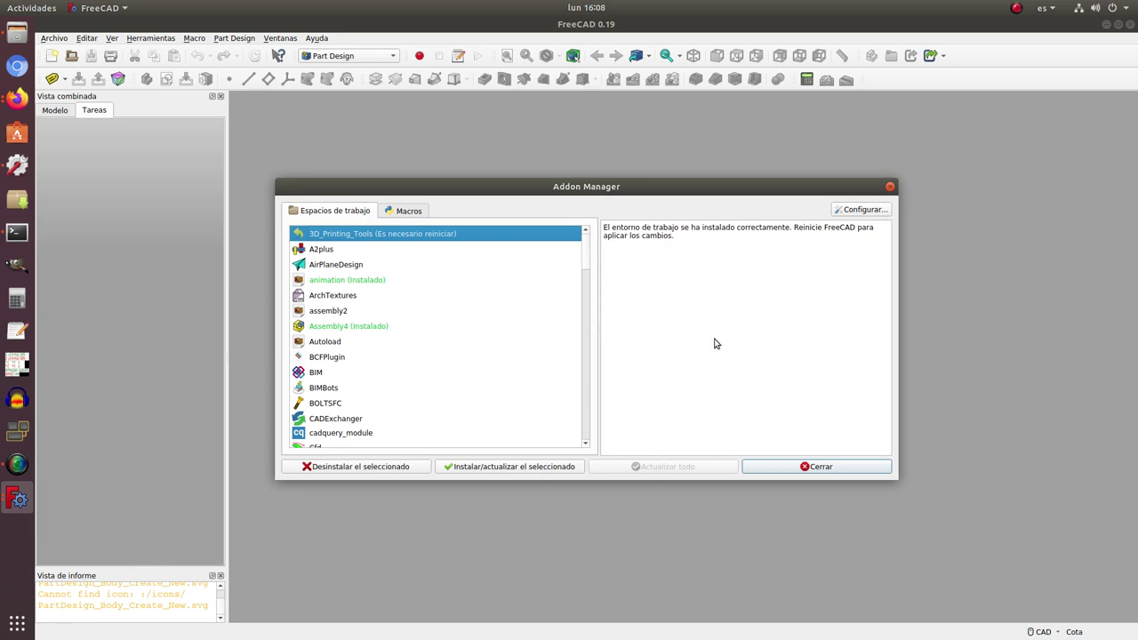
Close the Addon Manager and accept restarting FreeCAD immediately.
click(862, 471)
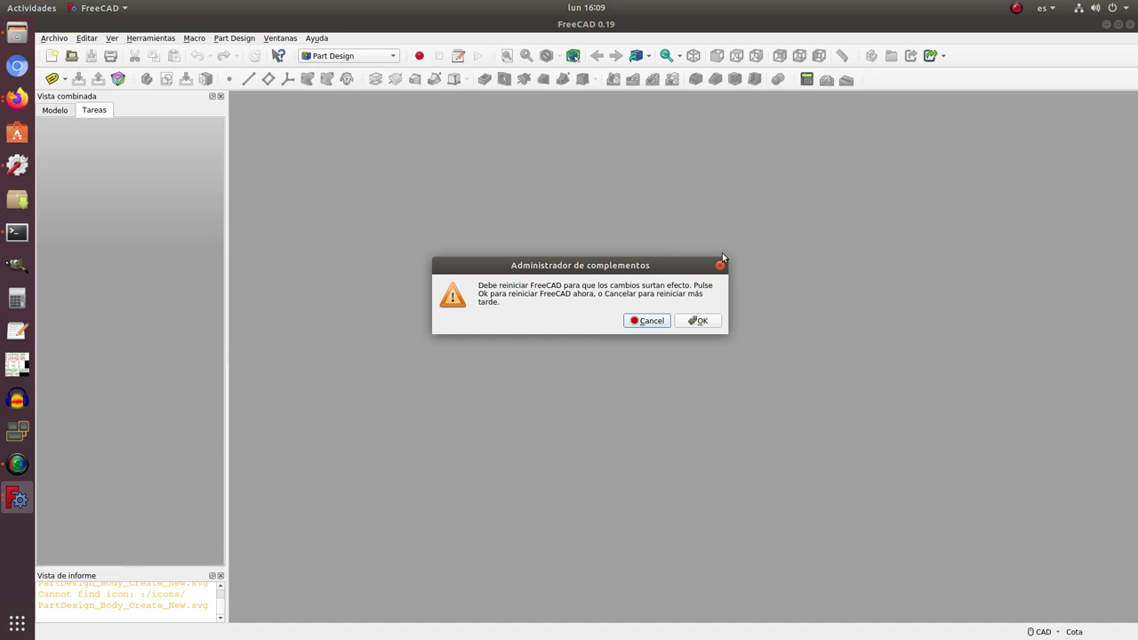
click(702, 321)
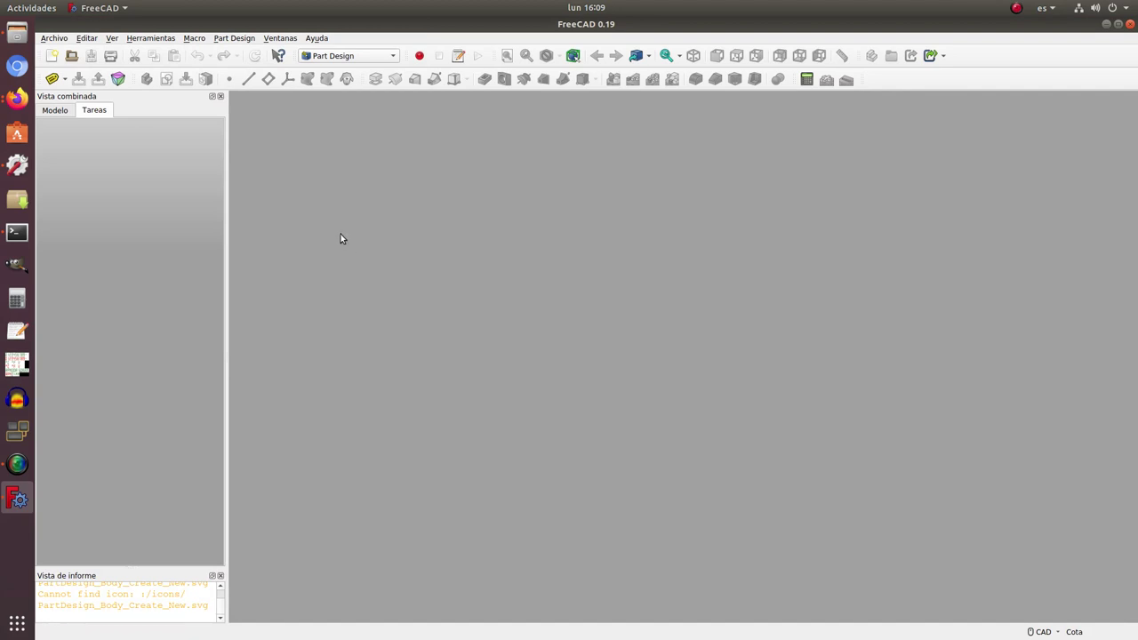
Check that the workbench dropdown lists 3D Printing Tools, keeping Part Design active.
click(354, 56)
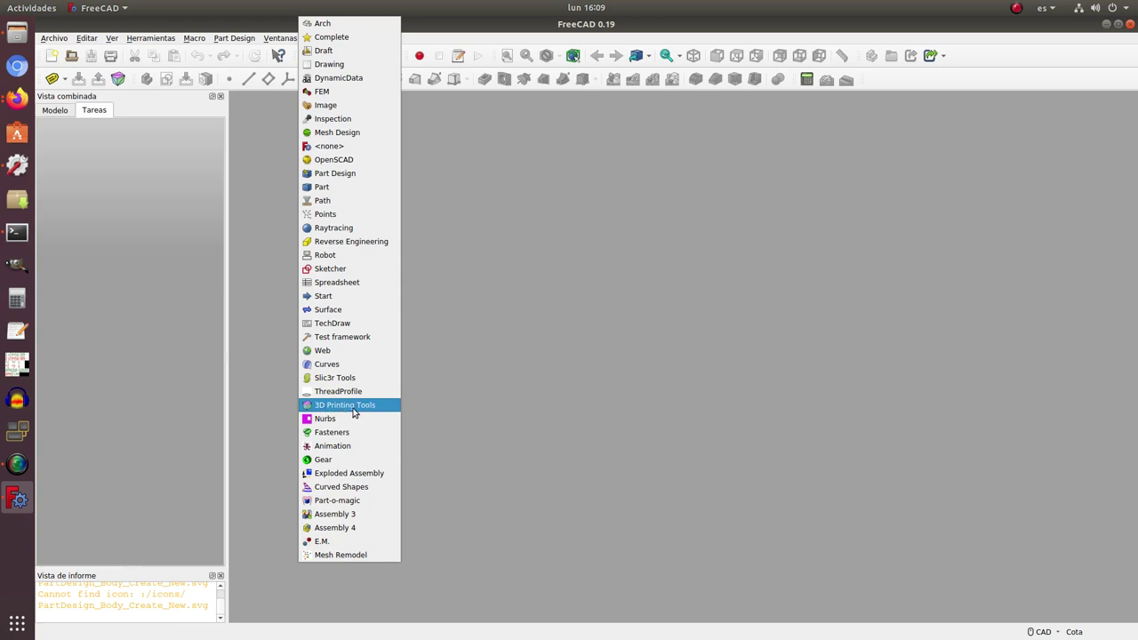
click(426, 402)
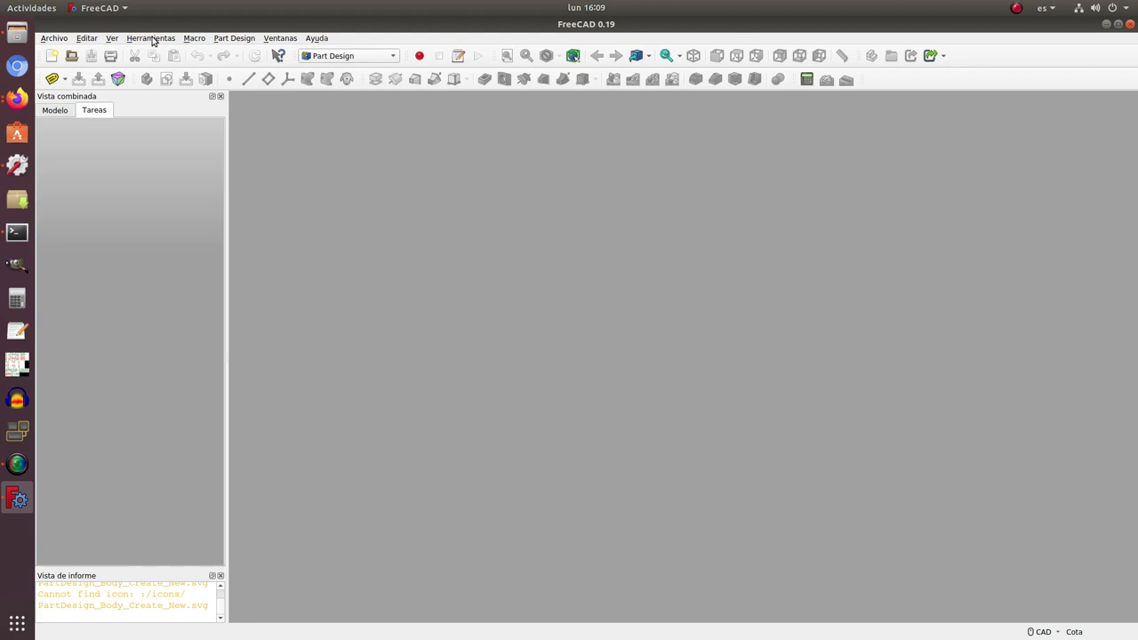
click(153, 41)
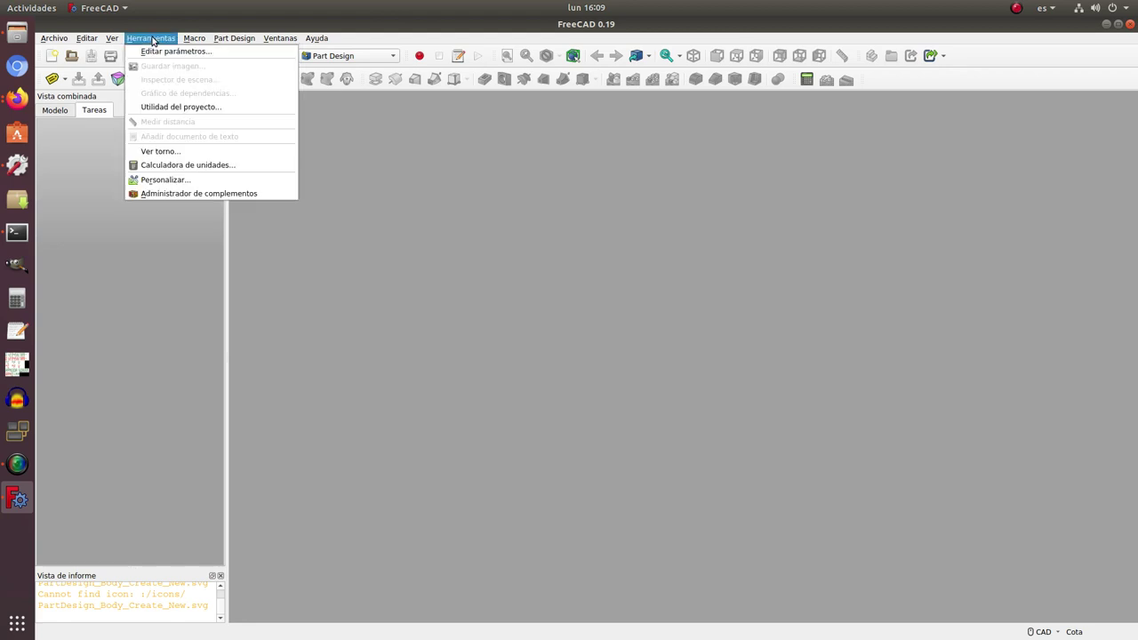
Reopen the Addon Manager, confirm 3D_Printing_Tools shows (Instalado), then close it.
click(191, 193)
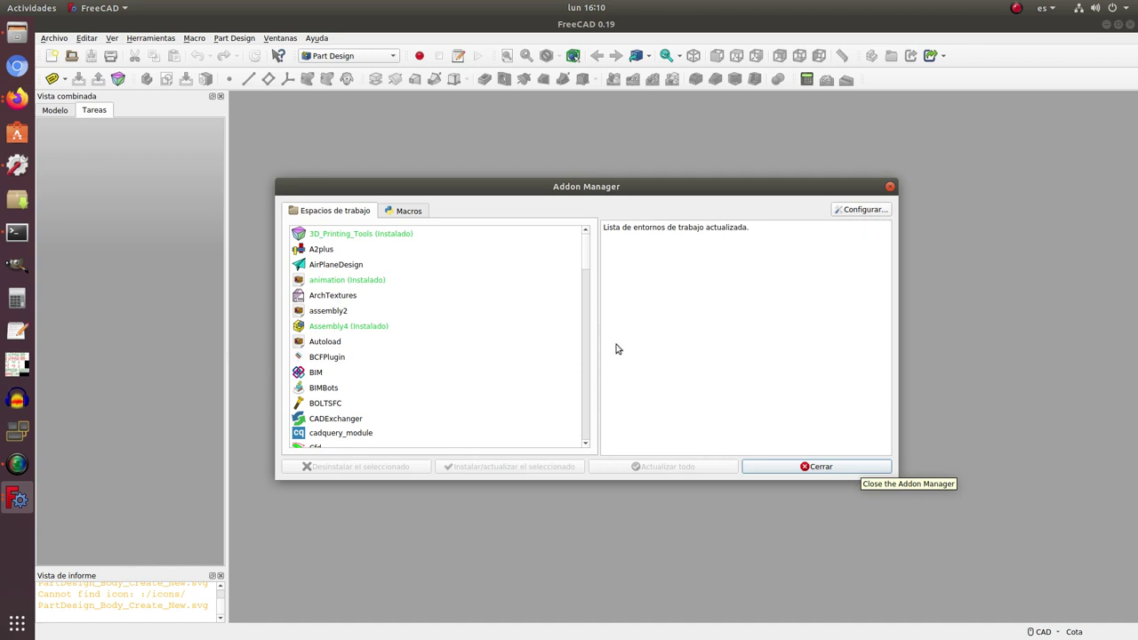
click(847, 467)
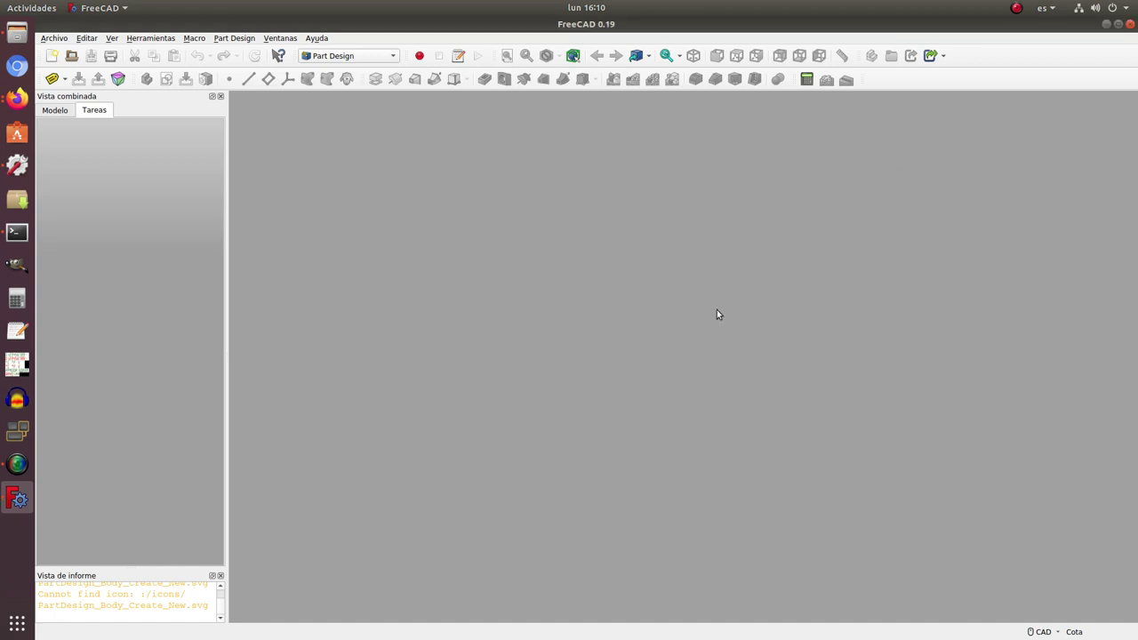